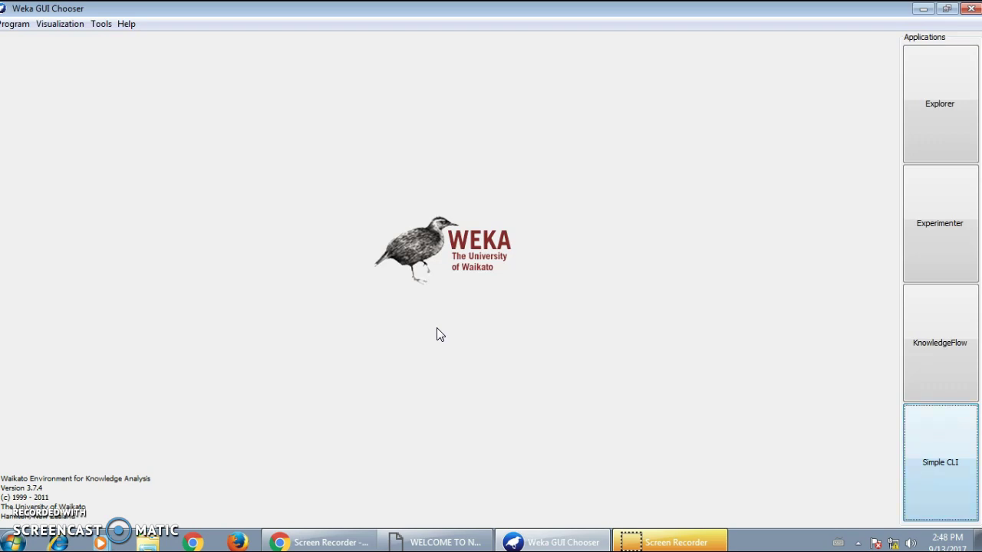
# Launch the KnowledgeFlow environment and collapse the Classifiers, Evaluation and Visualization component categories
pyautogui.click(919, 347)
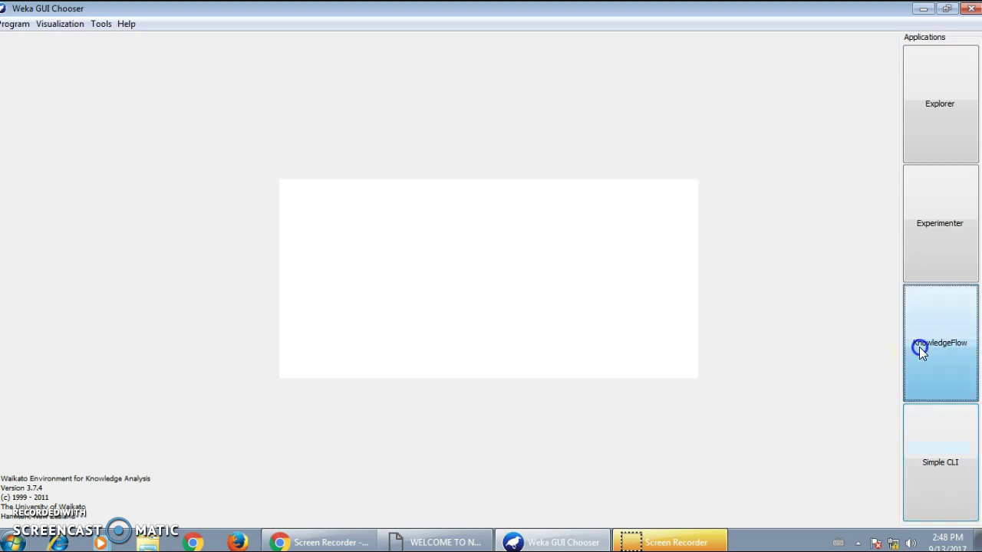
pyautogui.click(677, 15)
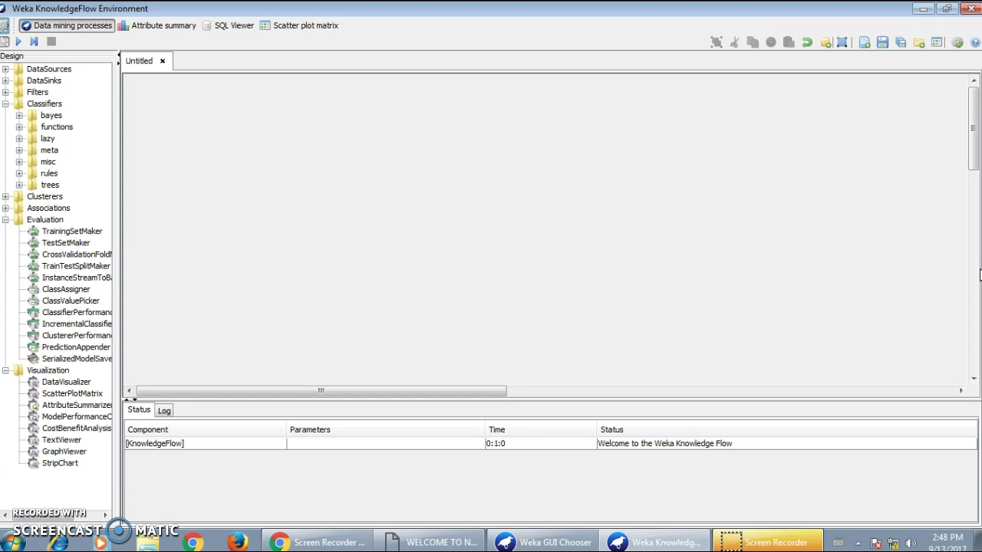
pyautogui.click(5, 104)
pyautogui.click(5, 138)
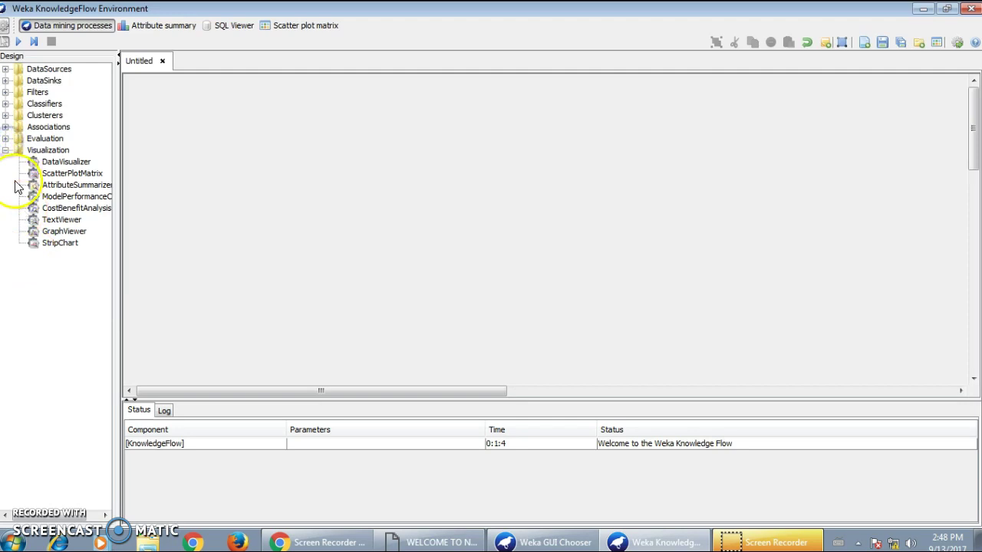
pyautogui.click(5, 150)
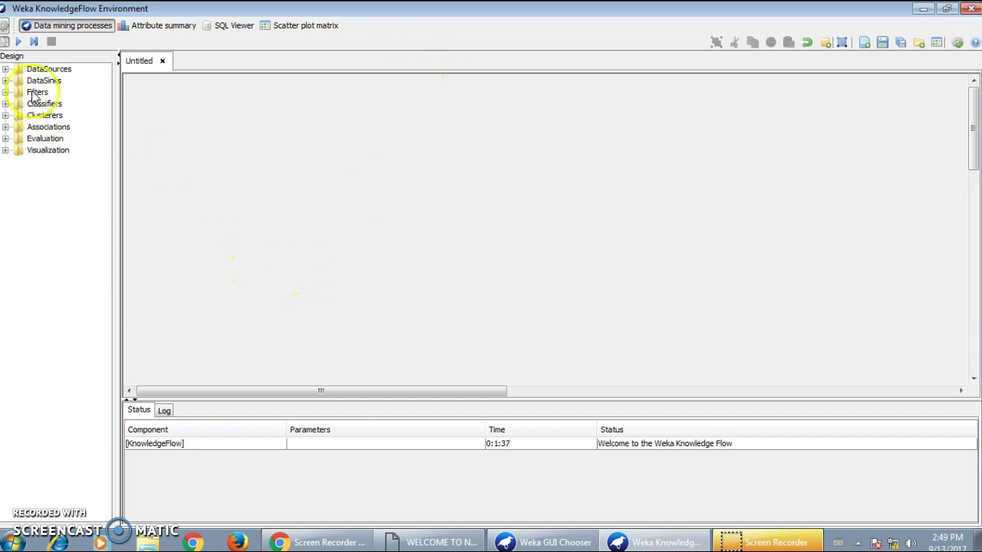
# Place an ArffLoader data source on the empty flow canvas
pyautogui.click(6, 69)
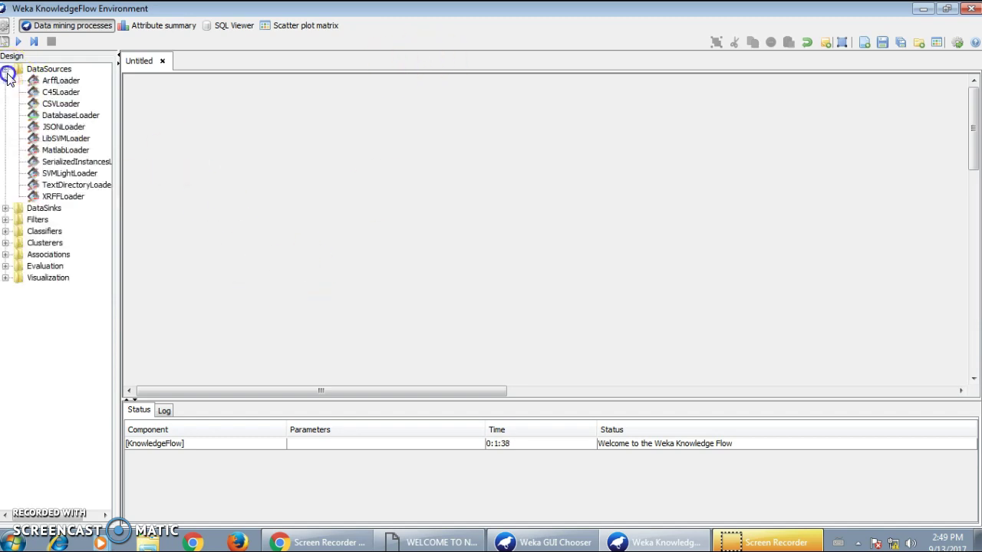
pyautogui.click(62, 81)
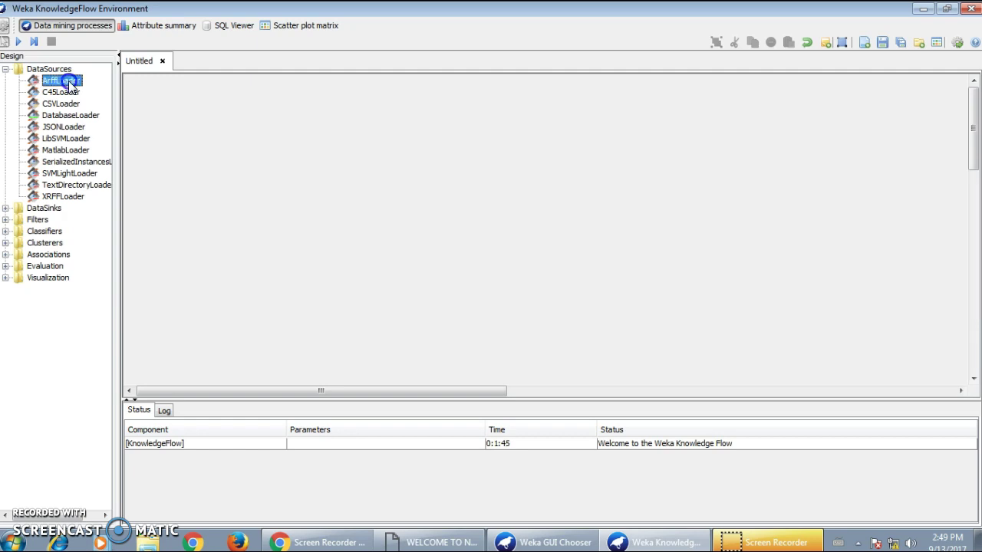
pyautogui.click(250, 148)
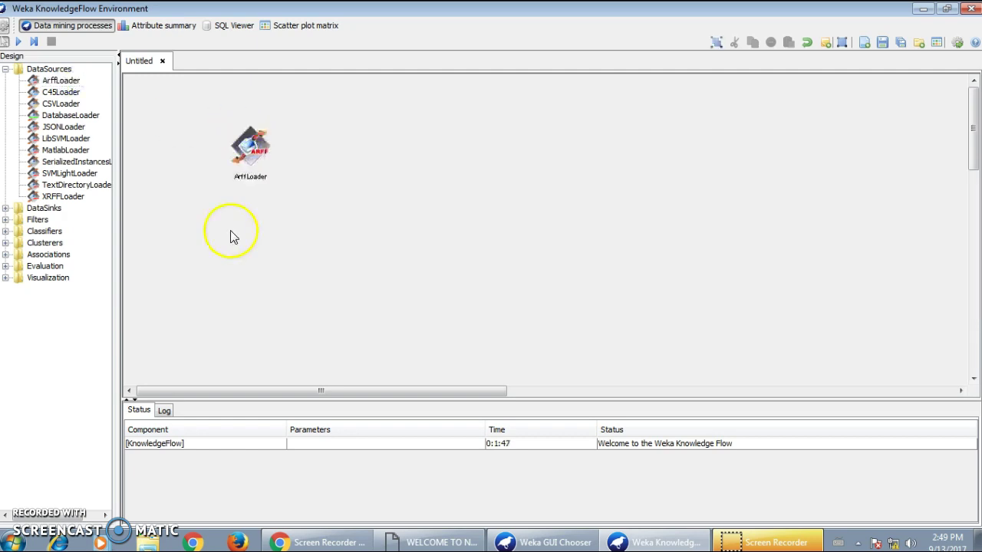
# Add a ClassAssigner evaluation component to the canvas, to the right of the ArffLoader
pyautogui.click(5, 69)
pyautogui.click(8, 141)
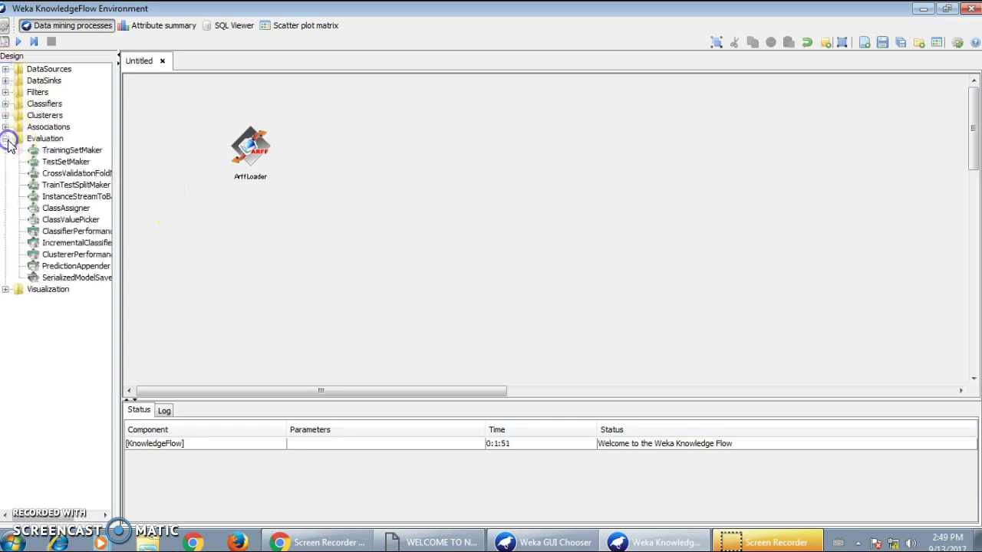
pyautogui.click(67, 205)
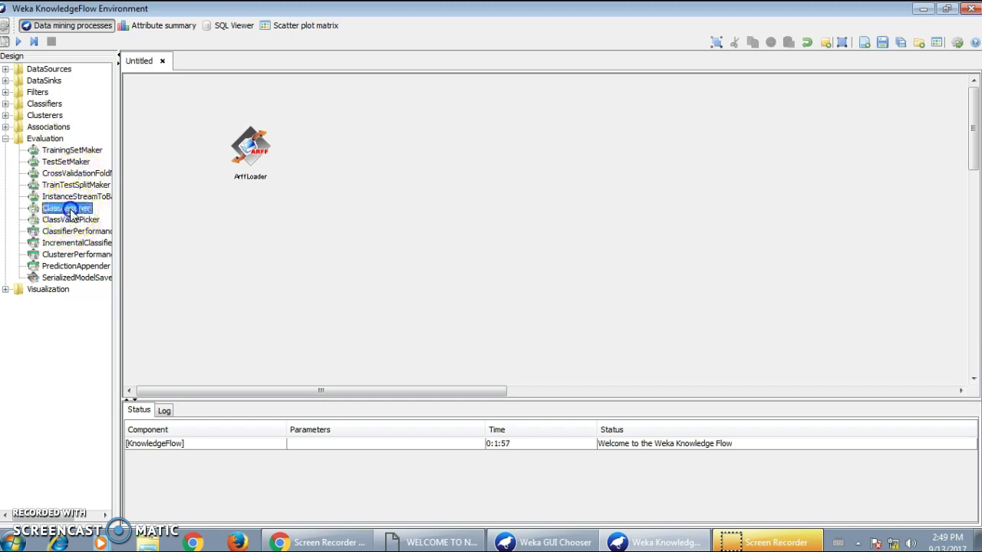
pyautogui.click(362, 138)
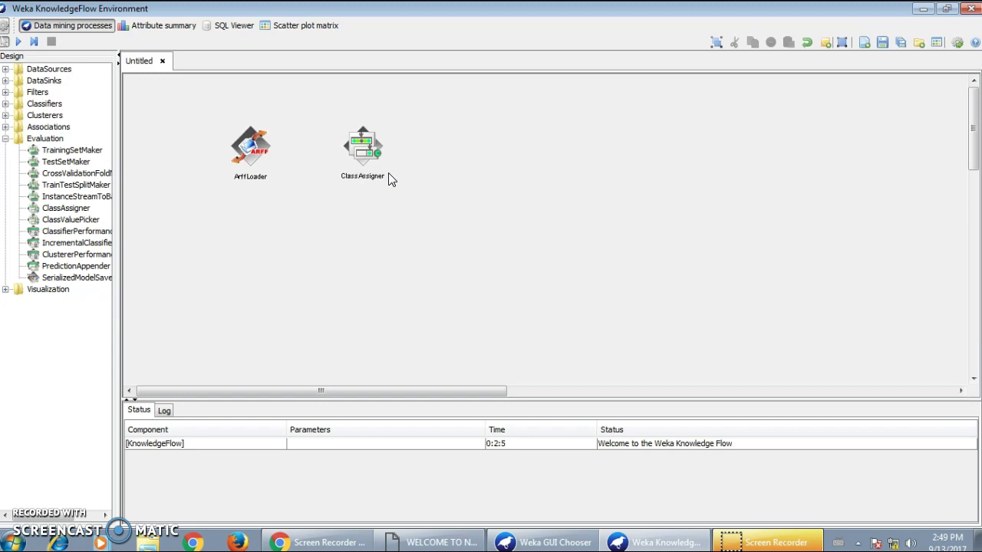
# Configure the ArffLoader to read iris.arff from the Weka-3-7 data folder
pyautogui.click(257, 148)
pyautogui.rightClick(256, 152)
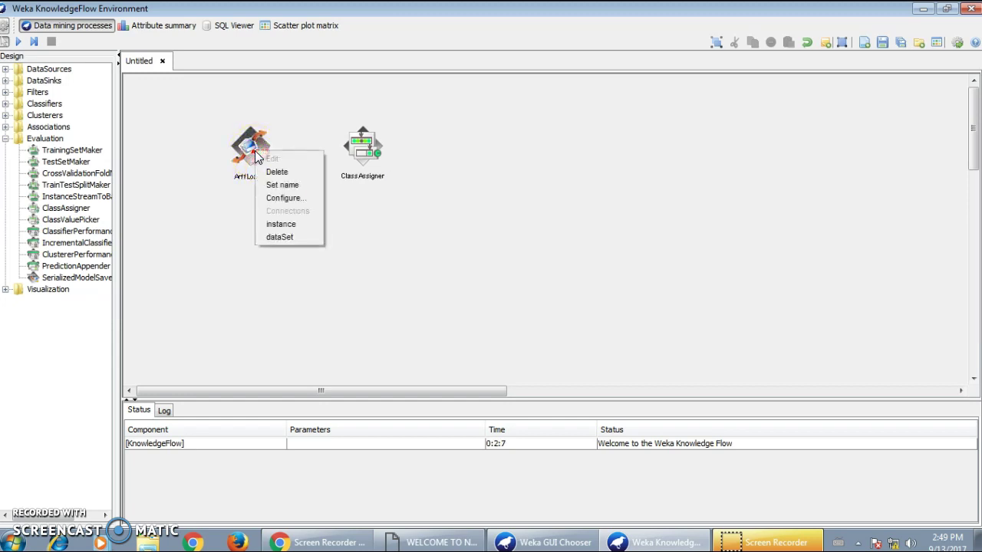
pyautogui.click(276, 201)
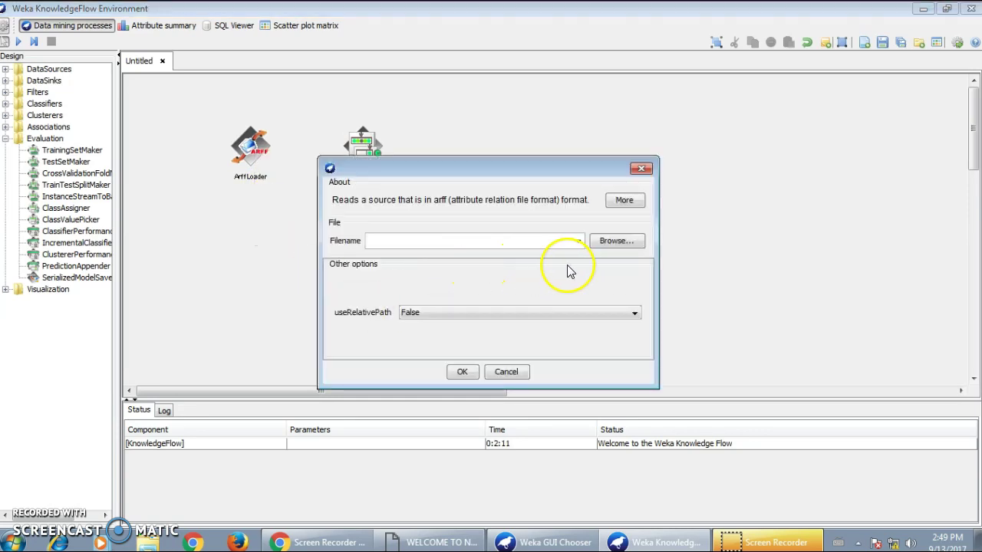
pyautogui.click(604, 241)
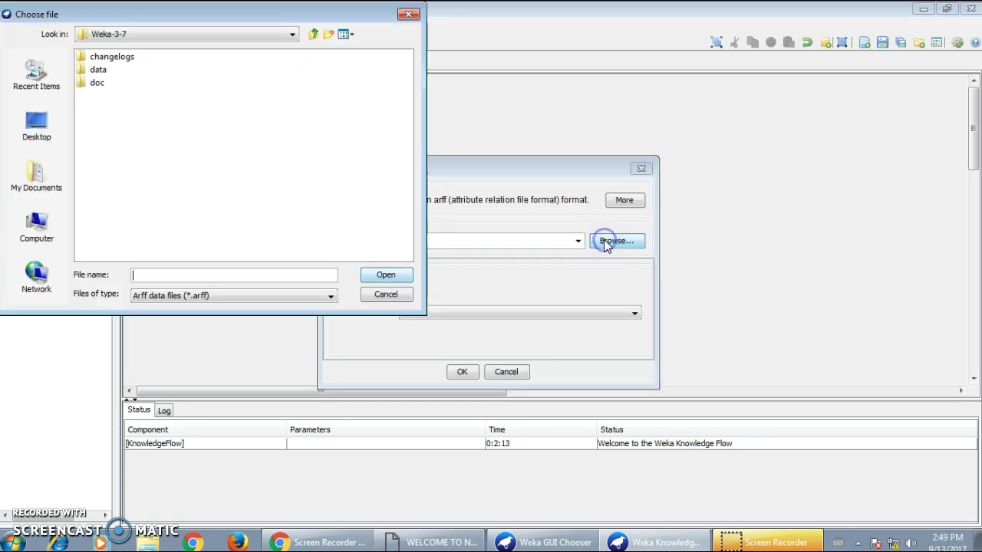
pyautogui.click(93, 71)
pyautogui.doubleClick(93, 70)
pyautogui.click(94, 135)
pyautogui.click(385, 274)
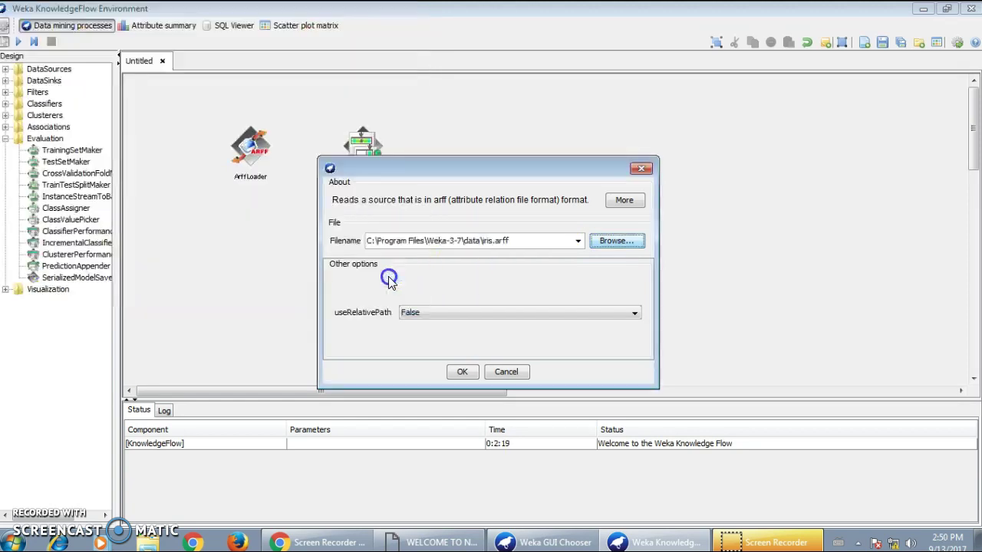
pyautogui.click(462, 372)
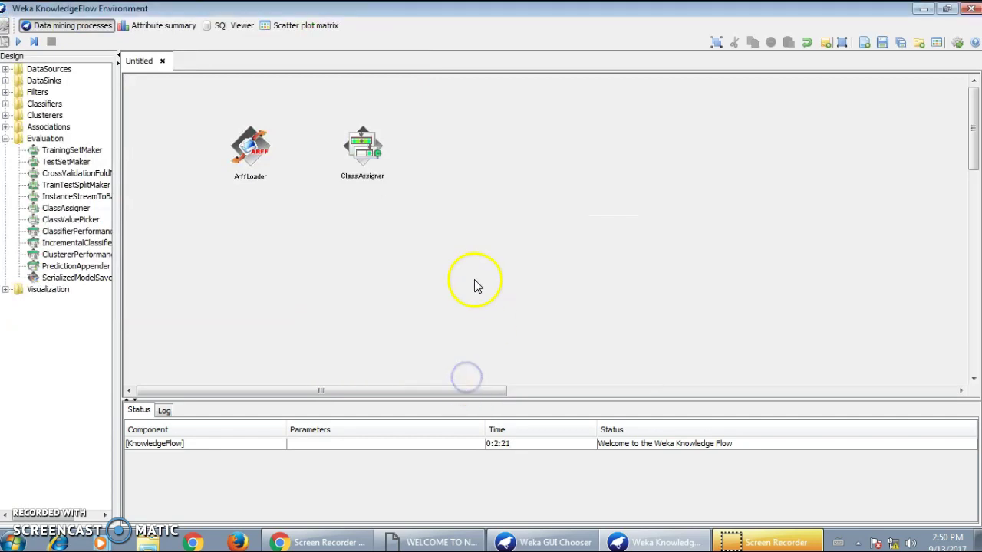
# Connect the ArffLoader to the ClassAssigner with a dataSet connection
pyautogui.rightClick(251, 159)
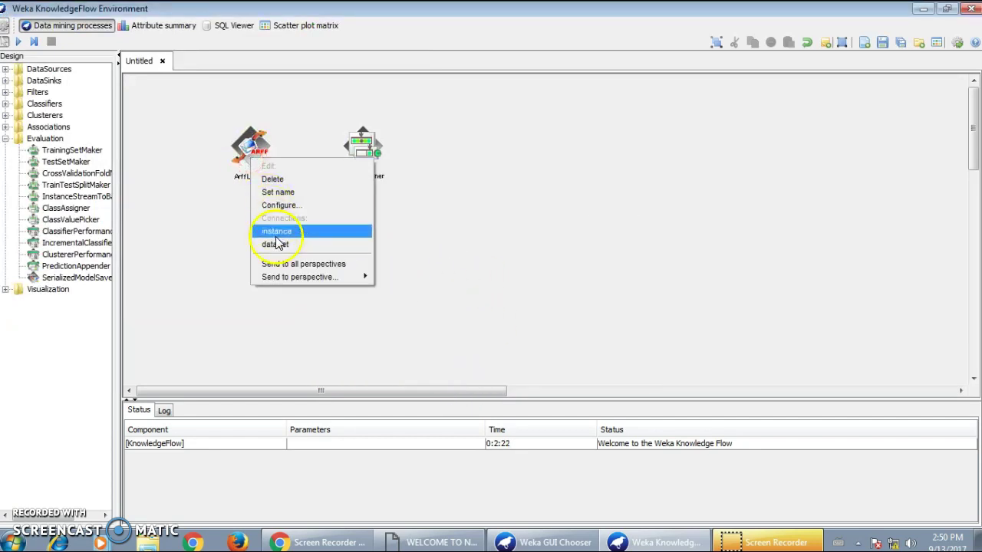
pyautogui.click(287, 246)
pyautogui.click(345, 164)
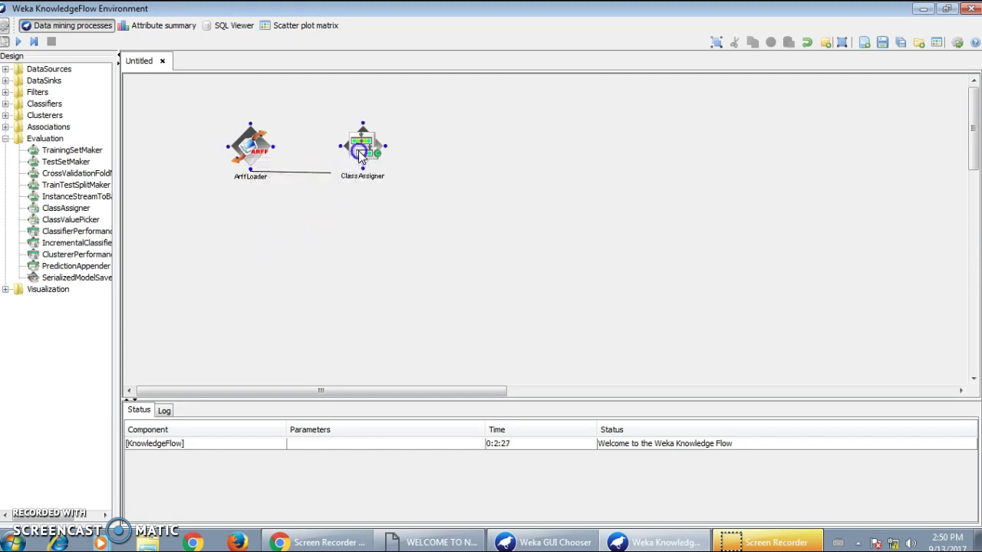
pyautogui.click(359, 150)
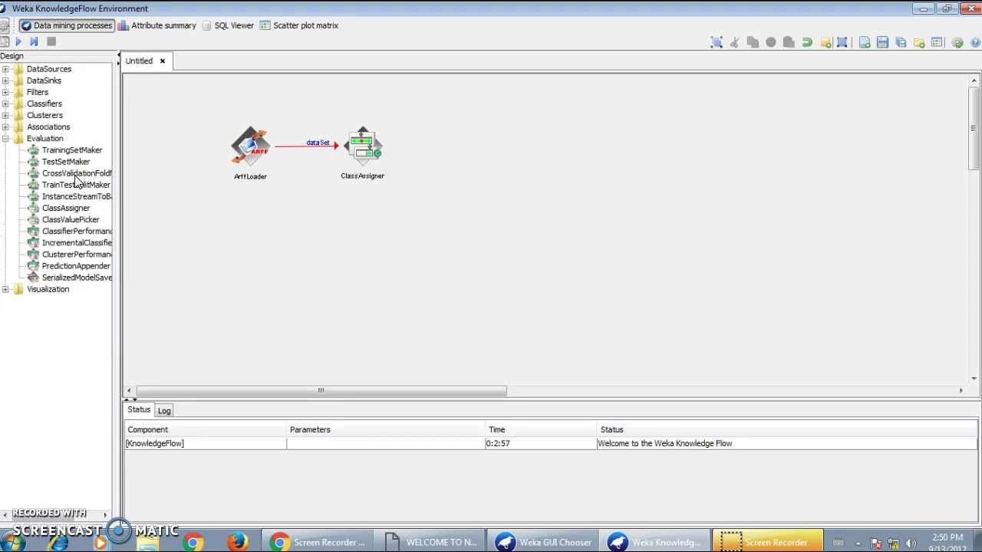
# Add a CrossValidationFoldMaker to the right of the ClassAssigner and shift it slightly to line up with the flow
pyautogui.click(77, 173)
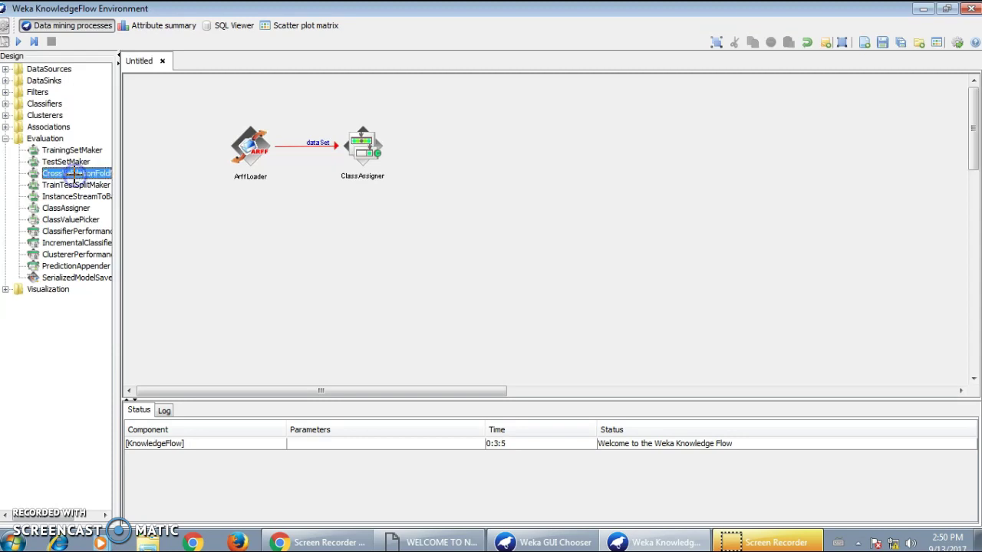
pyautogui.click(466, 136)
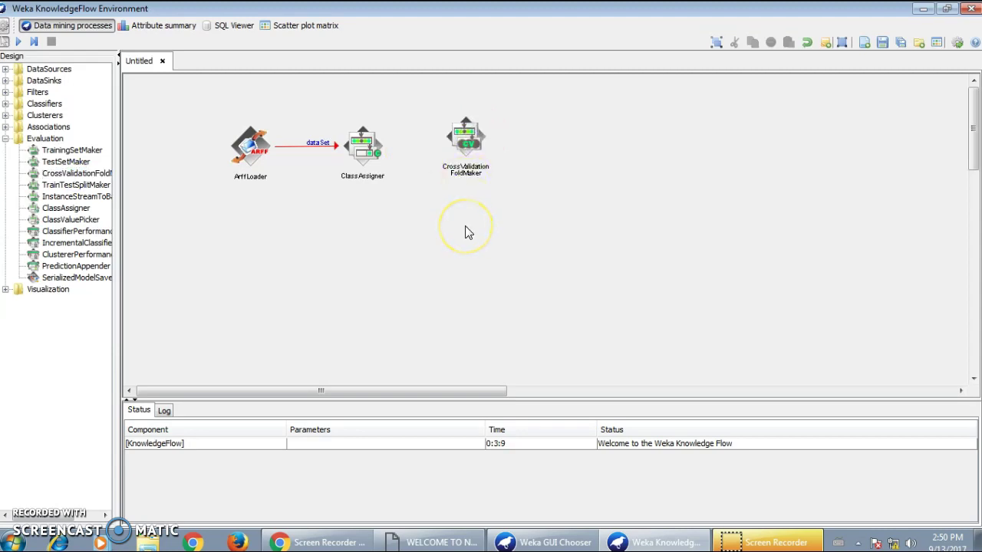
pyautogui.moveTo(469, 141); pyautogui.dragTo(489, 151)
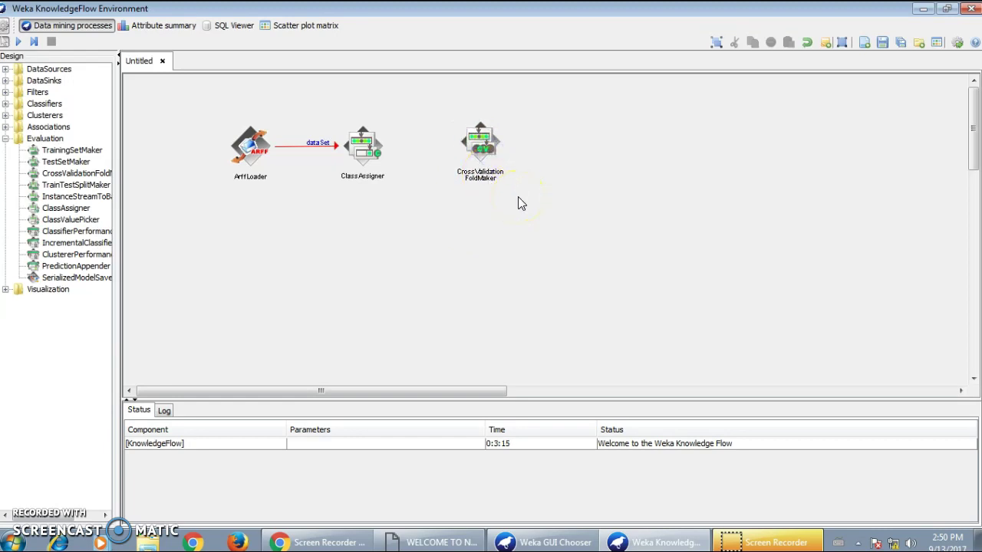
# Connect the ClassAssigner's dataSet output to the CrossValidationFoldMaker and nudge the fold maker into line
pyautogui.rightClick(359, 152)
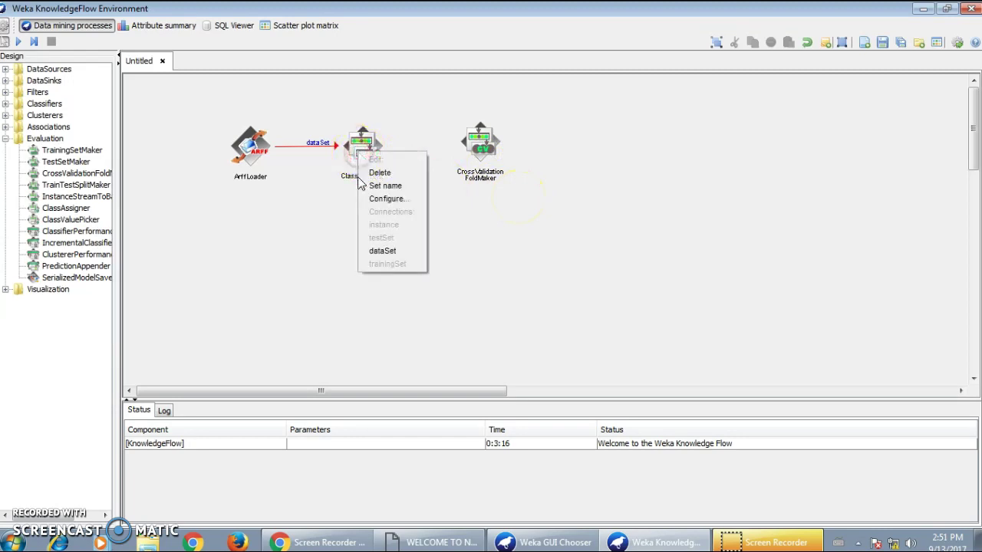
pyautogui.click(371, 251)
pyautogui.click(458, 147)
pyautogui.moveTo(477, 146); pyautogui.dragTo(484, 154)
pyautogui.click(484, 154)
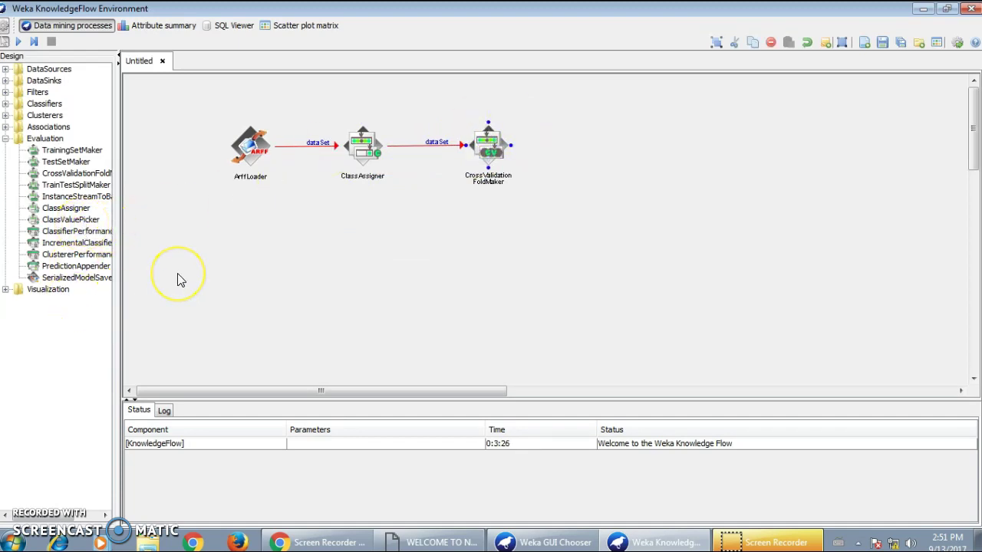
# Add a J48 tree classifier to the right of the CrossValidationFoldMaker
pyautogui.click(5, 138)
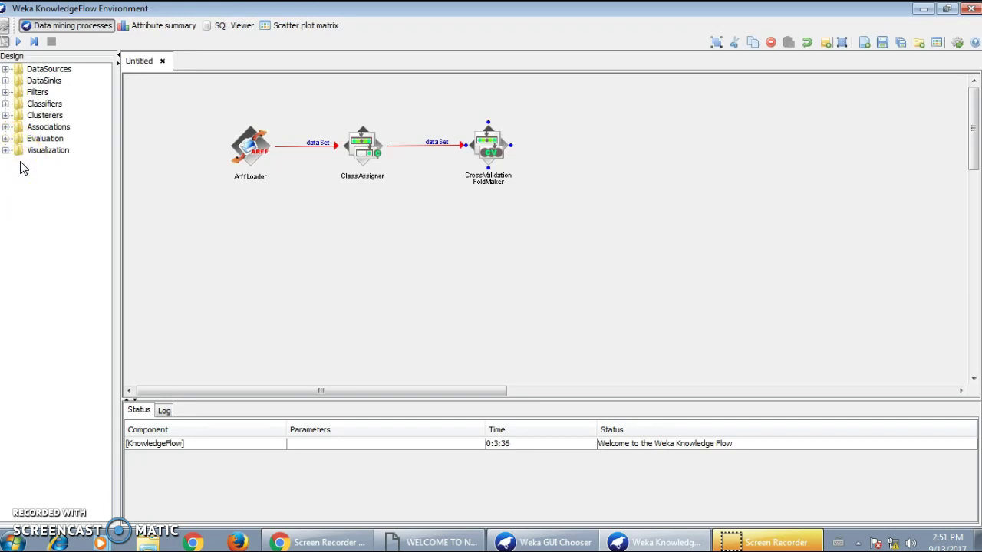
pyautogui.click(6, 105)
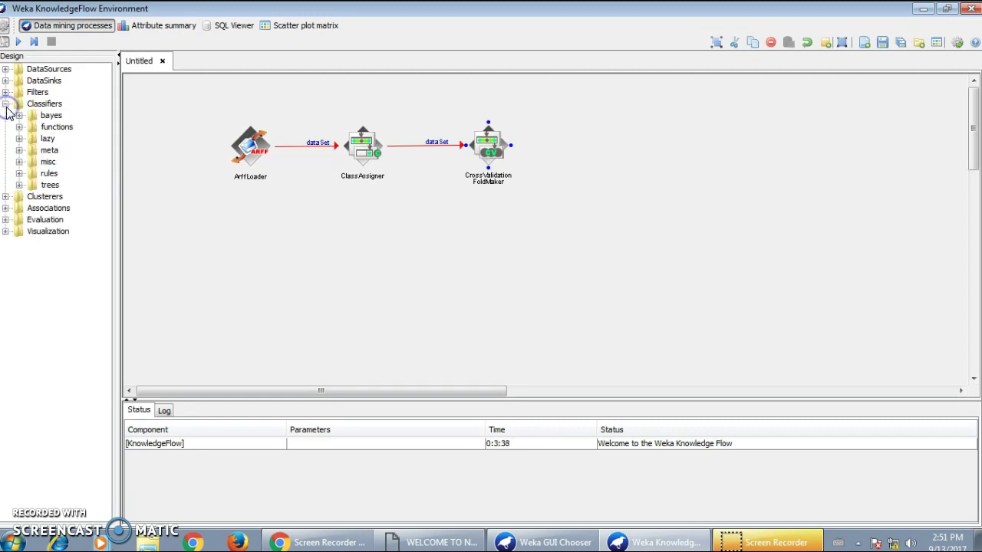
pyautogui.click(18, 186)
pyautogui.click(62, 208)
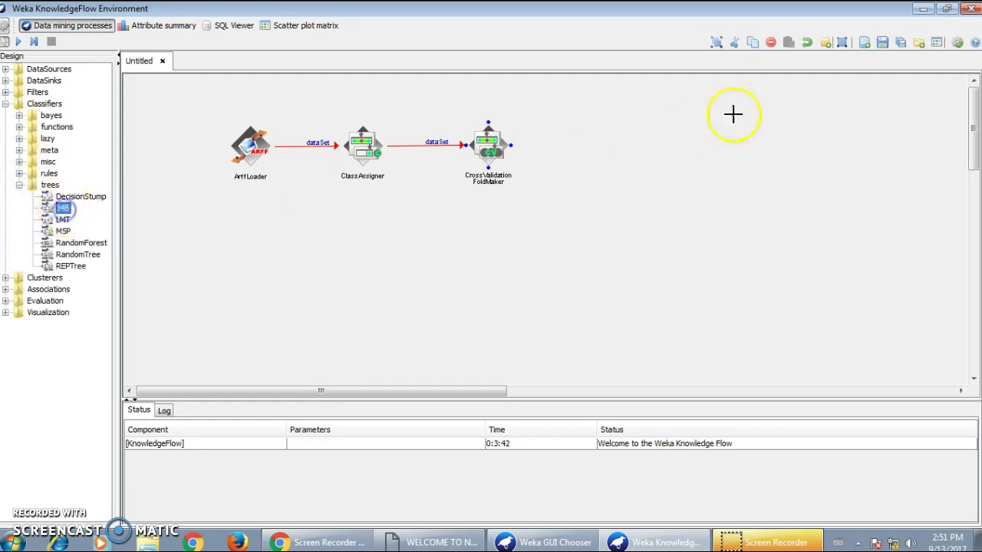
pyautogui.click(618, 141)
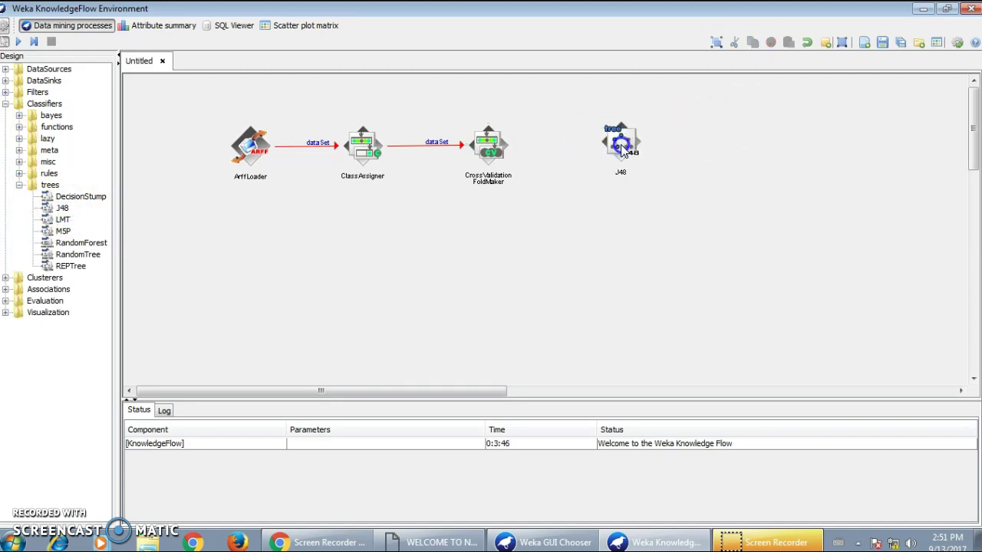
# Connect both the testSet and trainingSet outputs of the CrossValidationFoldMaker to the J48 classifier
pyautogui.rightClick(486, 154)
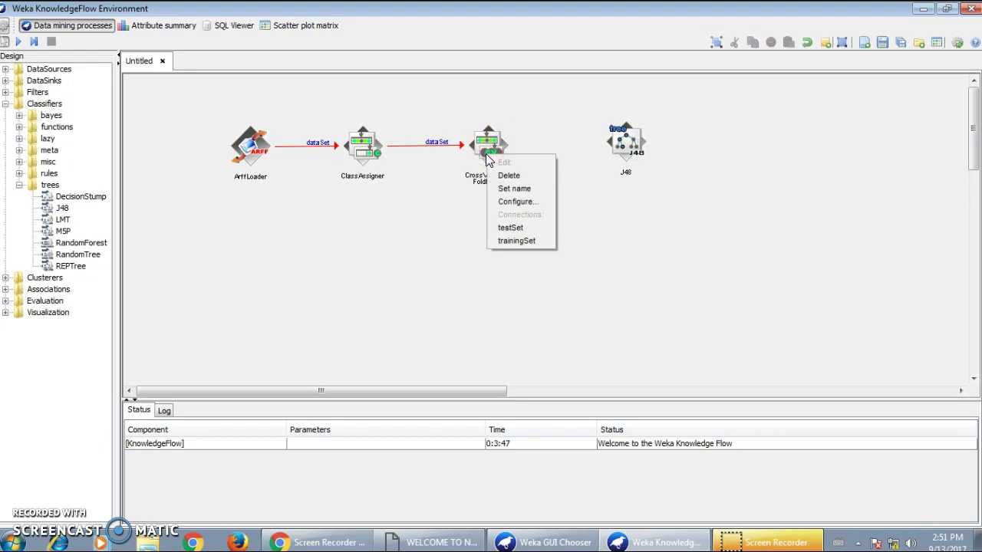
pyautogui.click(510, 227)
pyautogui.click(609, 142)
pyautogui.rightClick(497, 167)
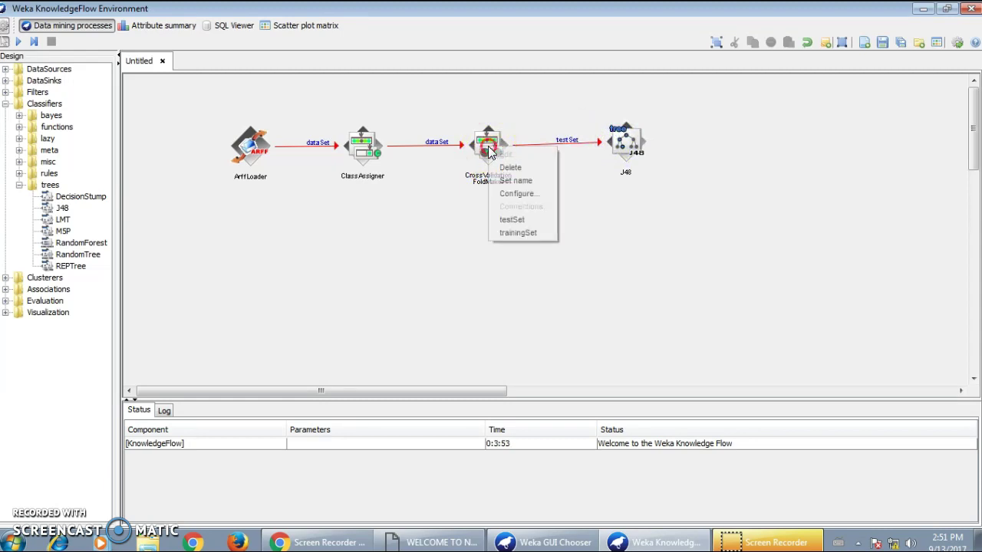
pyautogui.click(507, 231)
pyautogui.click(614, 150)
pyautogui.moveTo(614, 150); pyautogui.dragTo(619, 150)
pyautogui.click(626, 230)
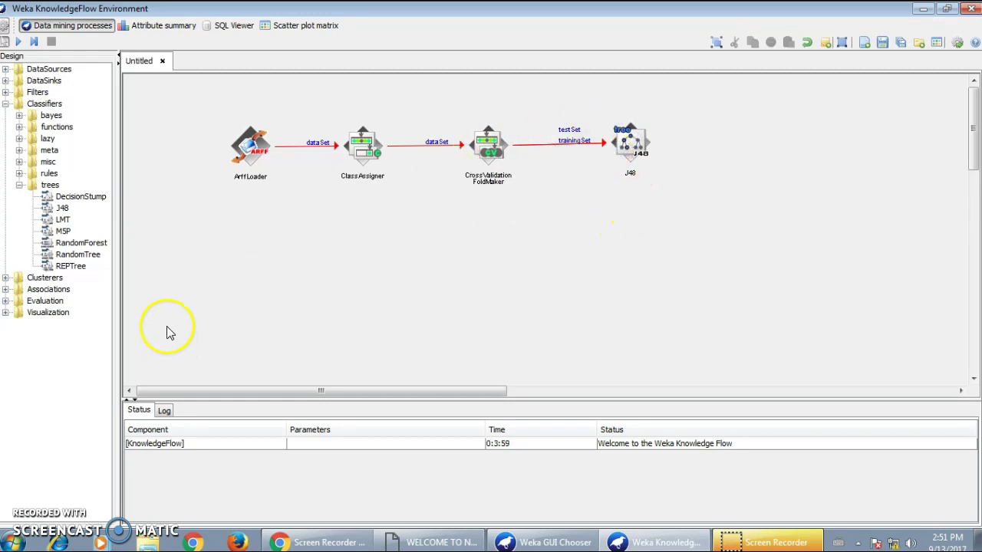
# Add a ClassifierPerformanceEvaluator to the right of the J48 classifier
pyautogui.click(19, 185)
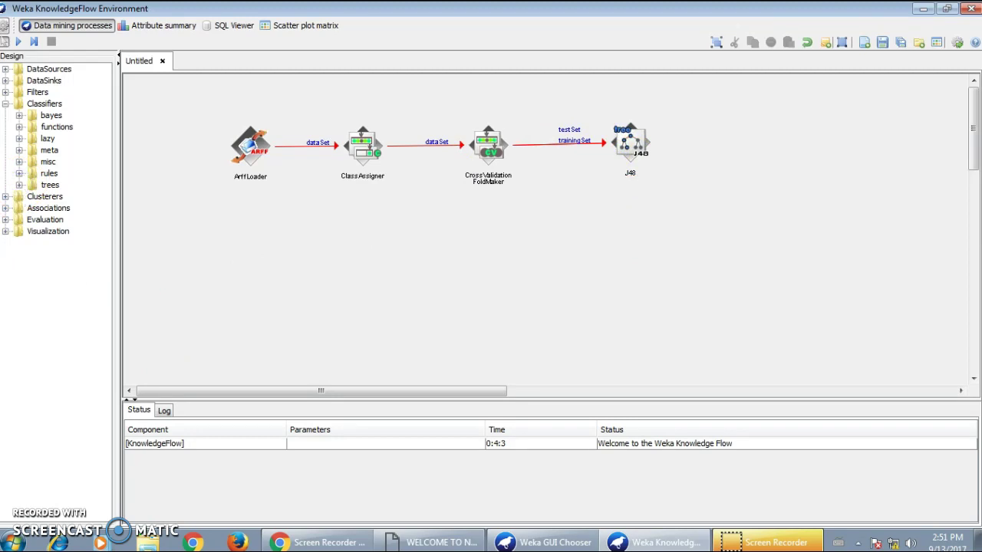
pyautogui.click(6, 219)
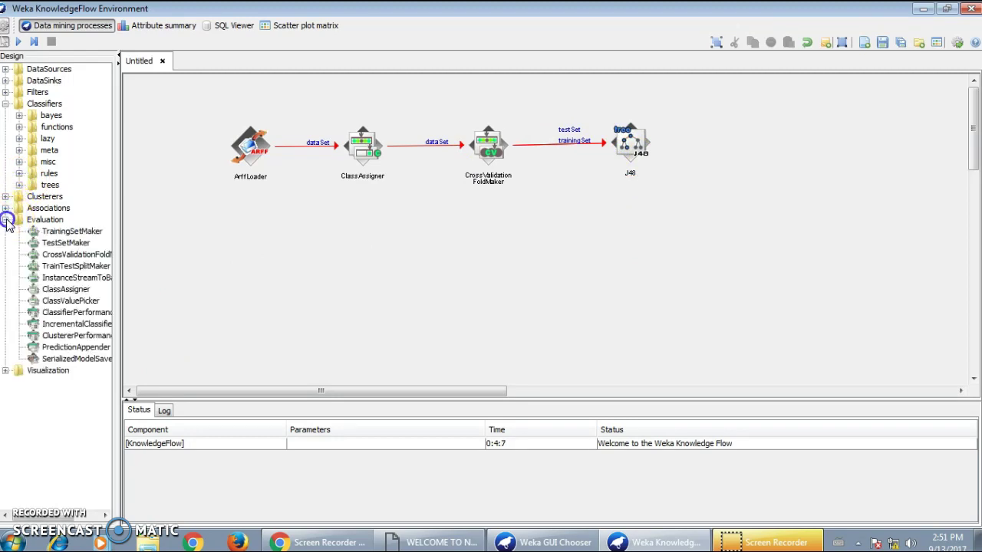
pyautogui.click(70, 313)
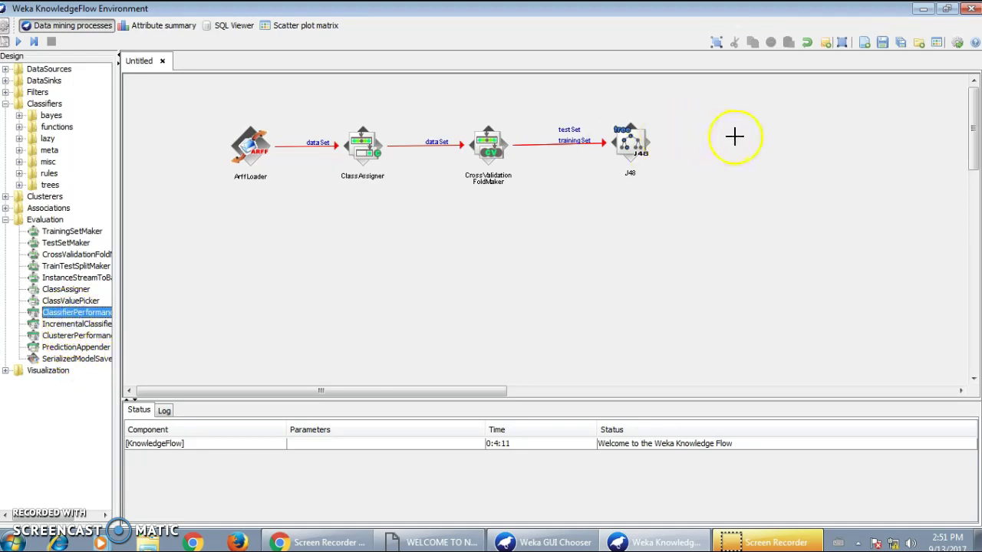
pyautogui.click(761, 135)
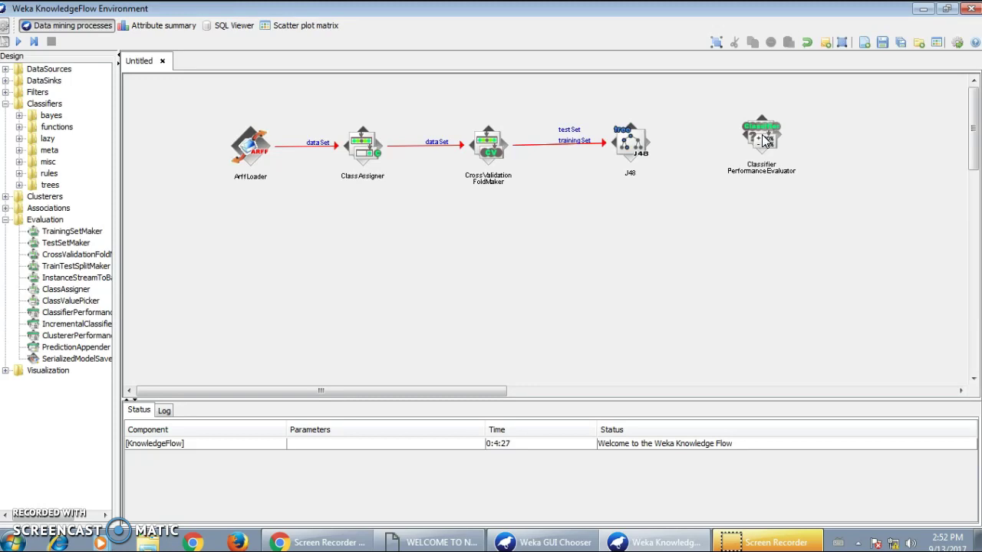
# Connect the J48 classifier's batchClassifier output to the ClassifierPerformanceEvaluator and nudge the evaluator into line with the row
pyautogui.rightClick(631, 143)
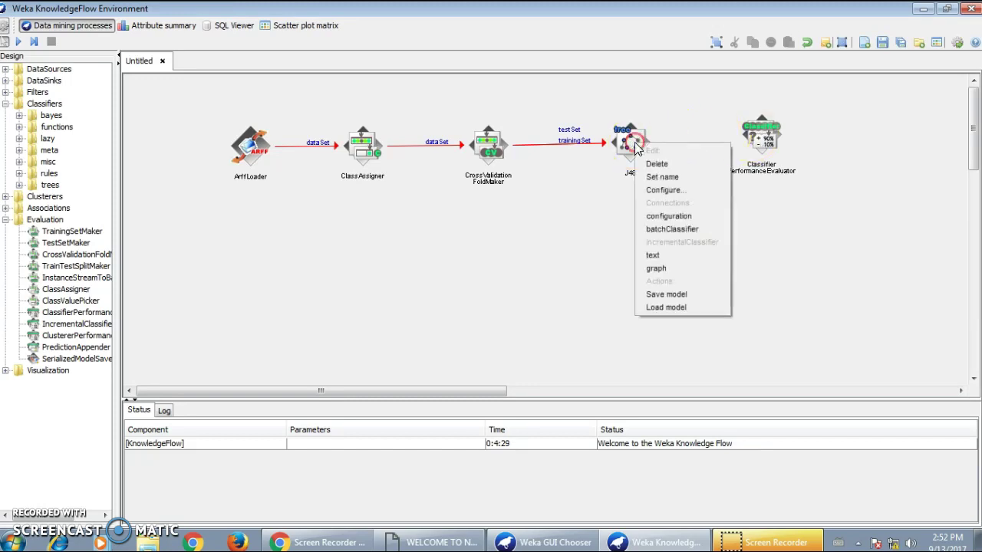
pyautogui.click(670, 230)
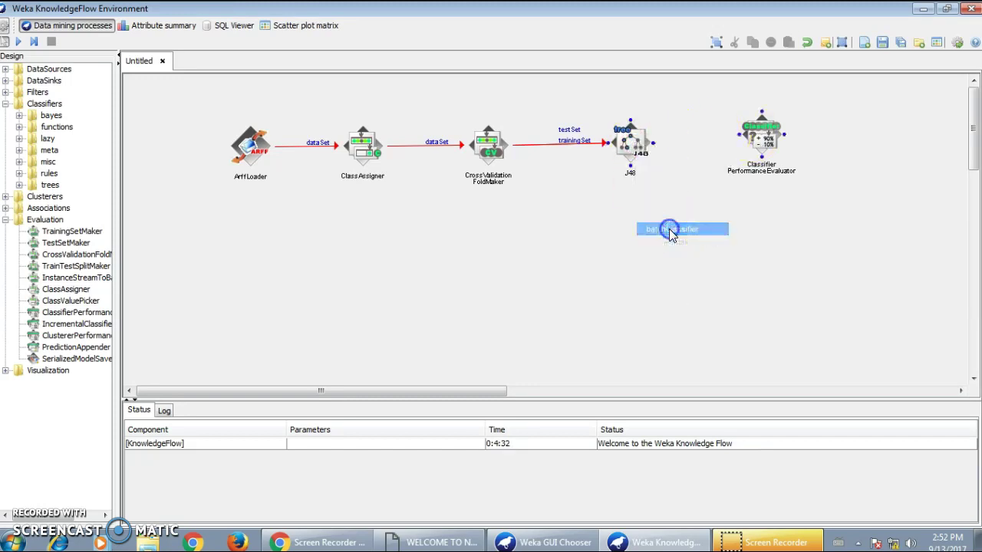
pyautogui.click(742, 154)
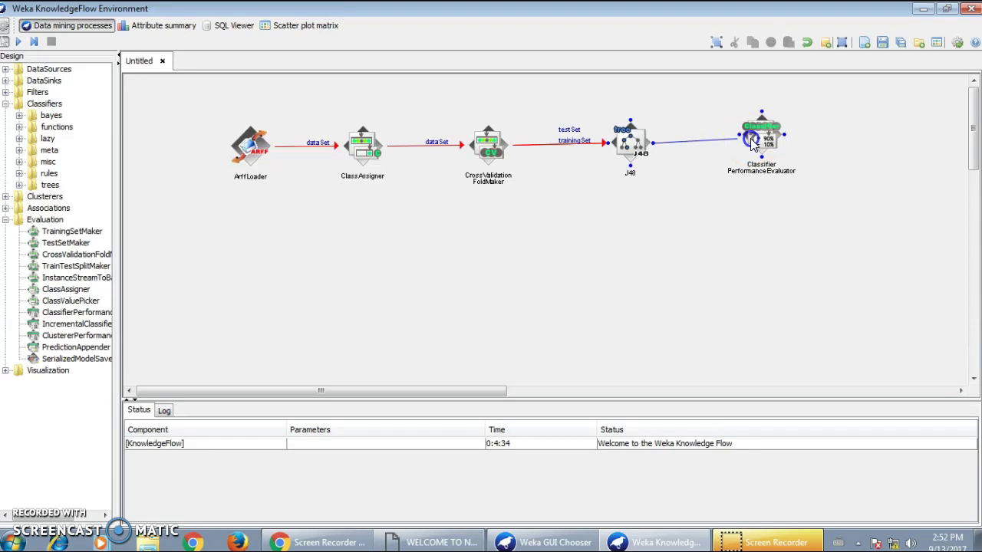
pyautogui.moveTo(765, 142); pyautogui.dragTo(779, 148)
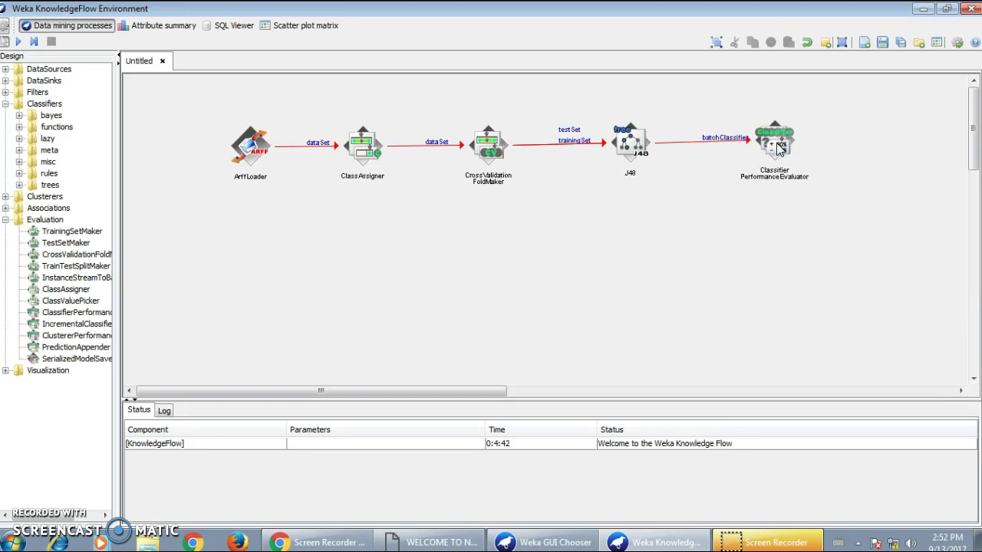
pyautogui.moveTo(779, 148); pyautogui.dragTo(783, 151)
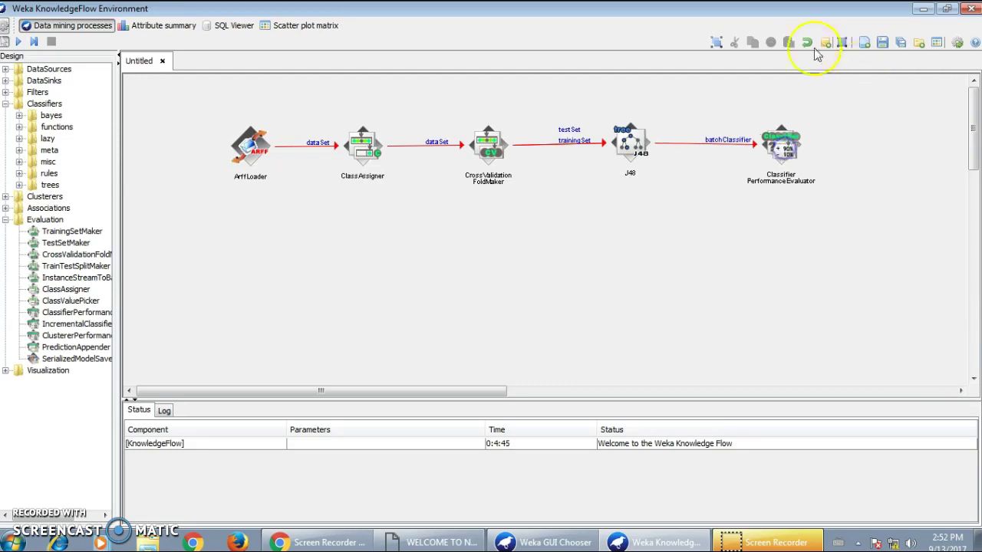
# Add a TextViewer visualization component below the ClassifierPerformanceEvaluator
pyautogui.click(6, 372)
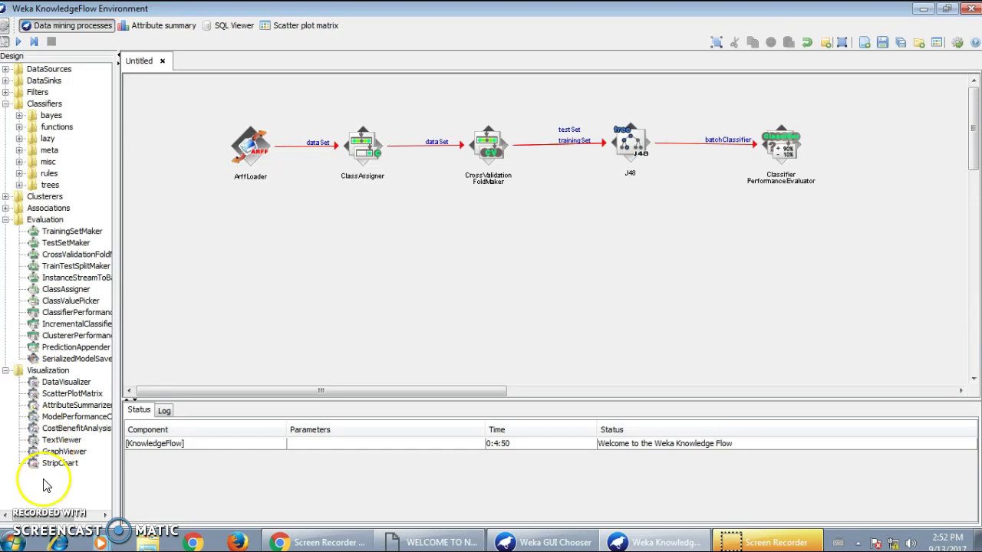
pyautogui.click(61, 442)
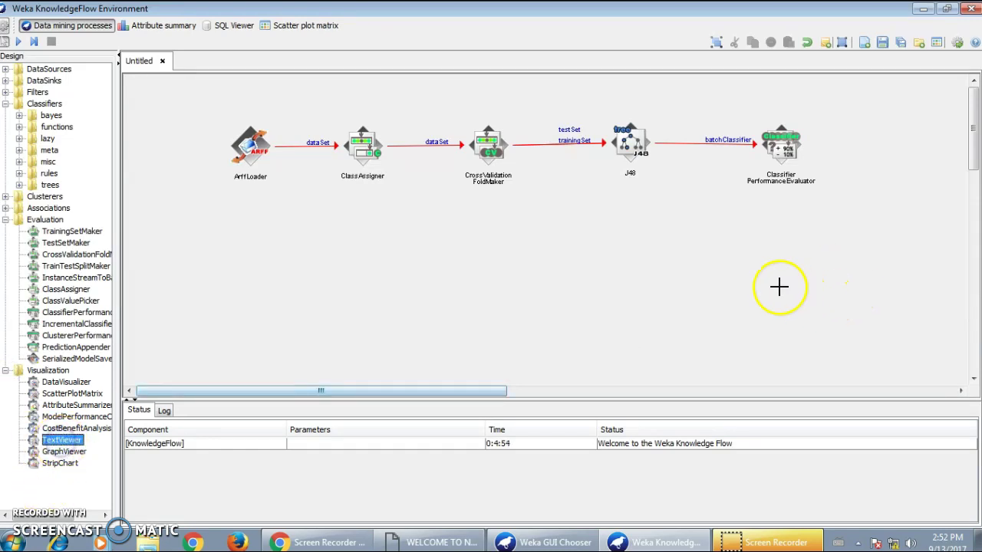
pyautogui.click(788, 283)
# Connect the ClassifierPerformanceEvaluator's text output to the TextViewer and align the viewer beneath the evaluator
pyautogui.rightClick(782, 144)
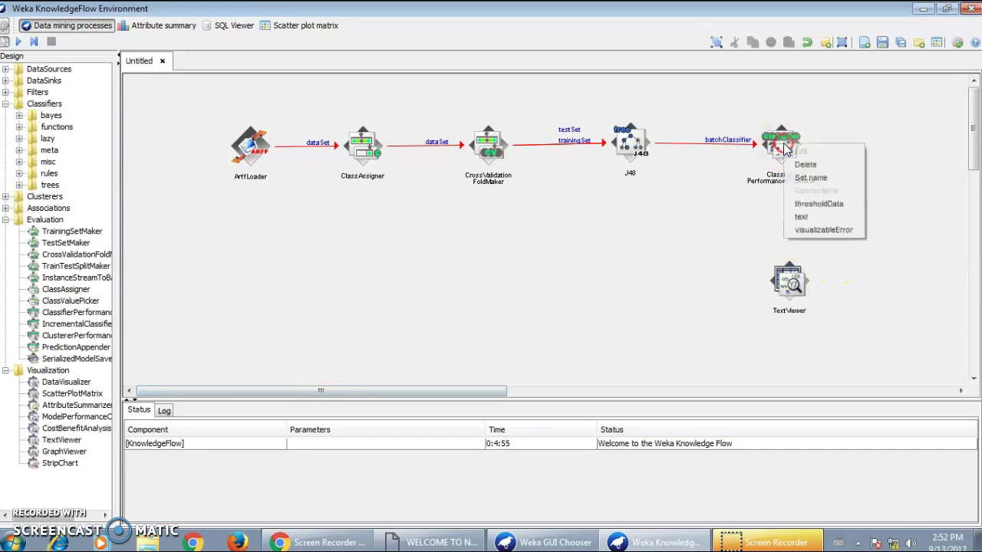
pyautogui.click(809, 218)
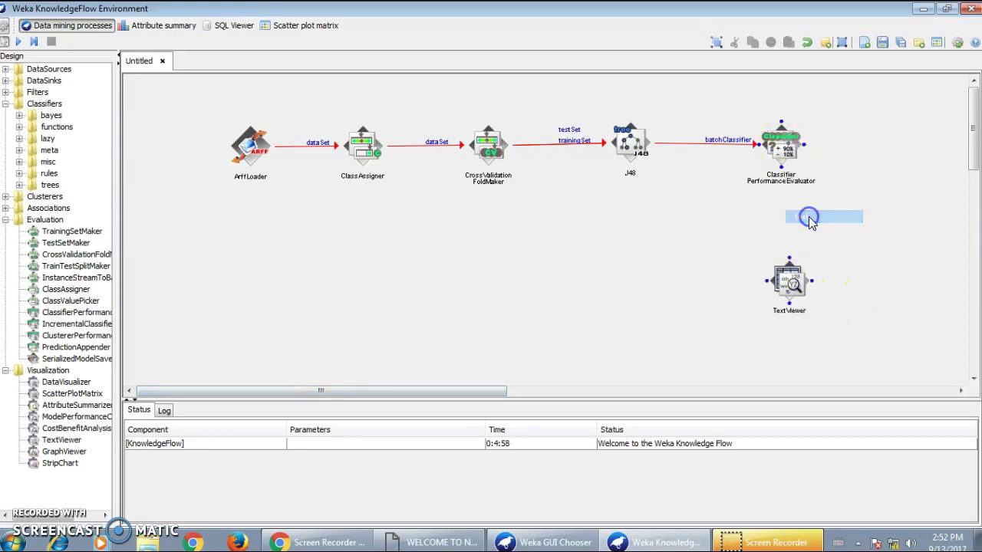
pyautogui.click(791, 272)
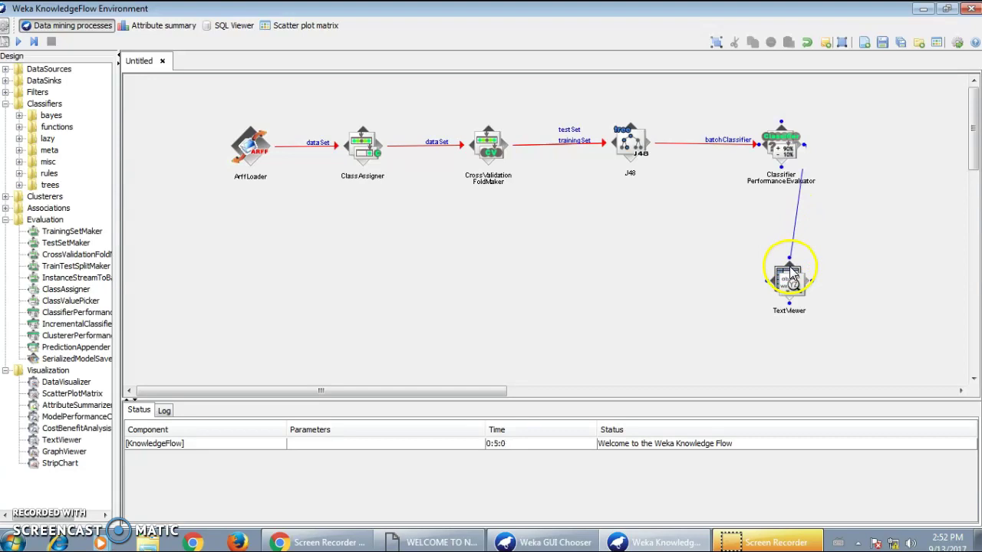
pyautogui.click(780, 276)
pyautogui.moveTo(780, 277); pyautogui.dragTo(784, 292)
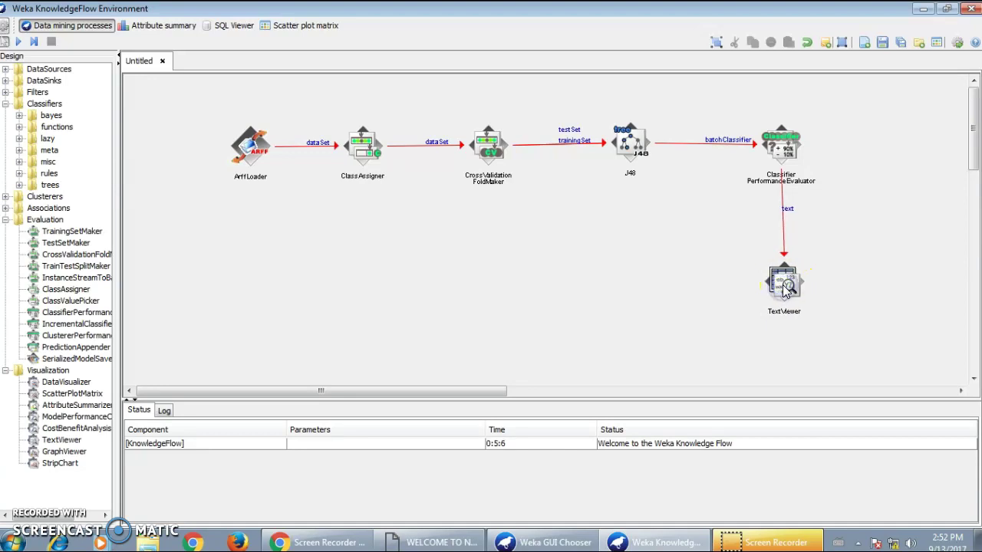
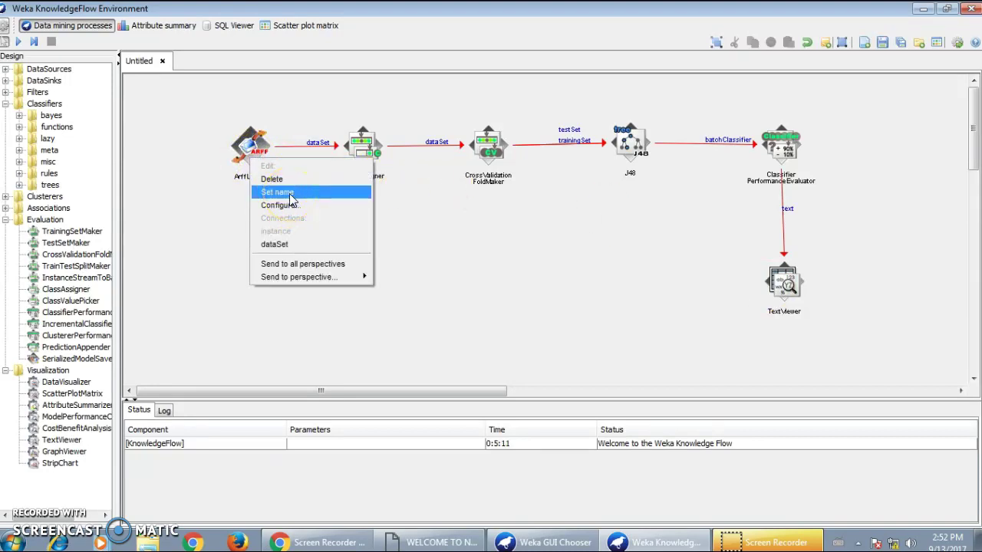
# Rename the ArffLoader component as IRIS
pyautogui.click(290, 193)
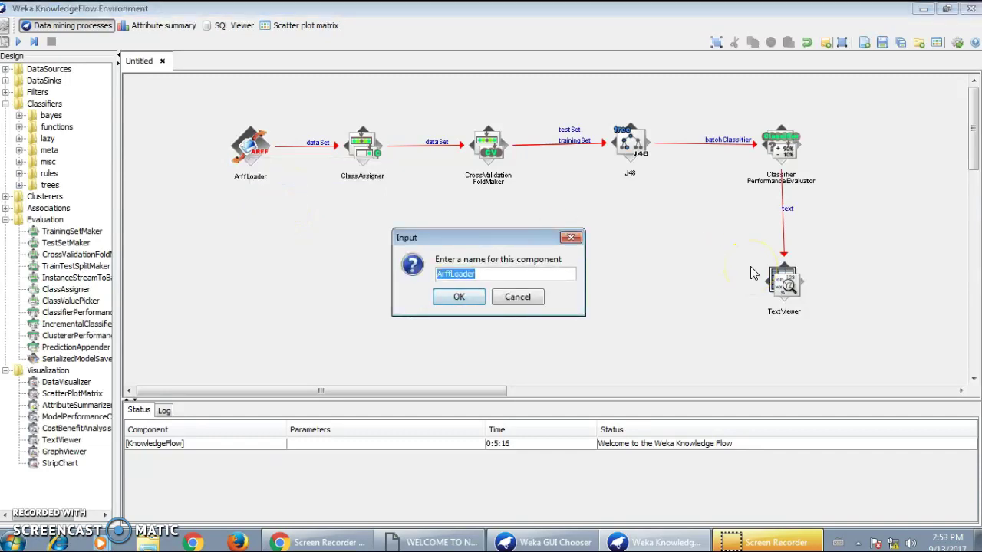
pyautogui.press('BackSpace')
pyautogui.write('IRIS')
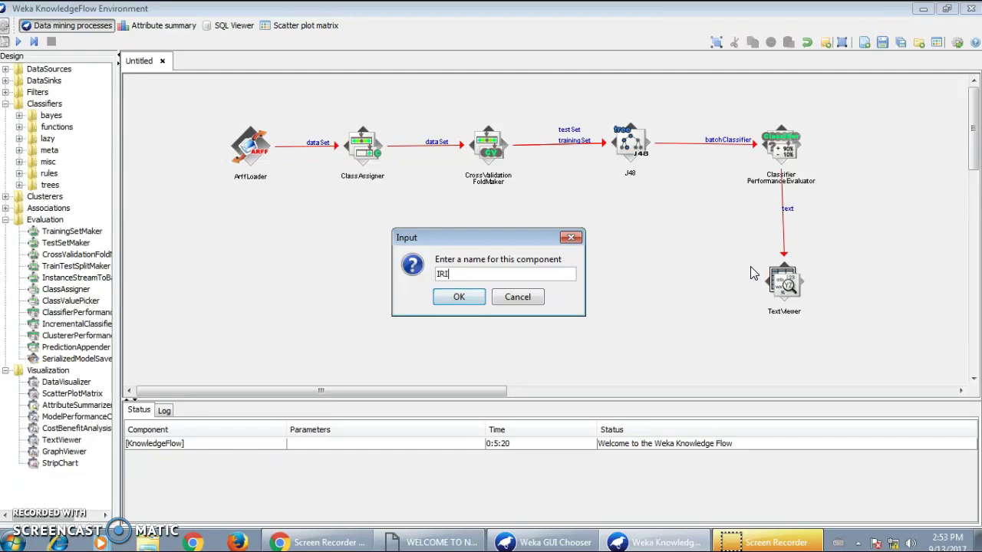
pyautogui.click(448, 306)
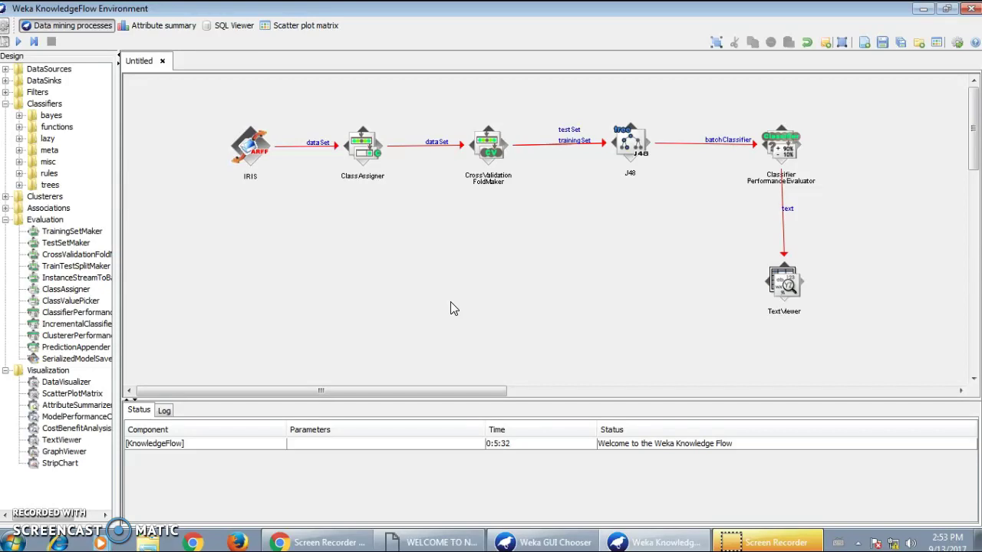
pyautogui.click(656, 150)
pyautogui.click(432, 92)
pyautogui.click(402, 152)
pyautogui.click(460, 154)
pyautogui.click(495, 164)
# Check the KnowledgeFlow log messages and return to the component status list
pyautogui.click(165, 414)
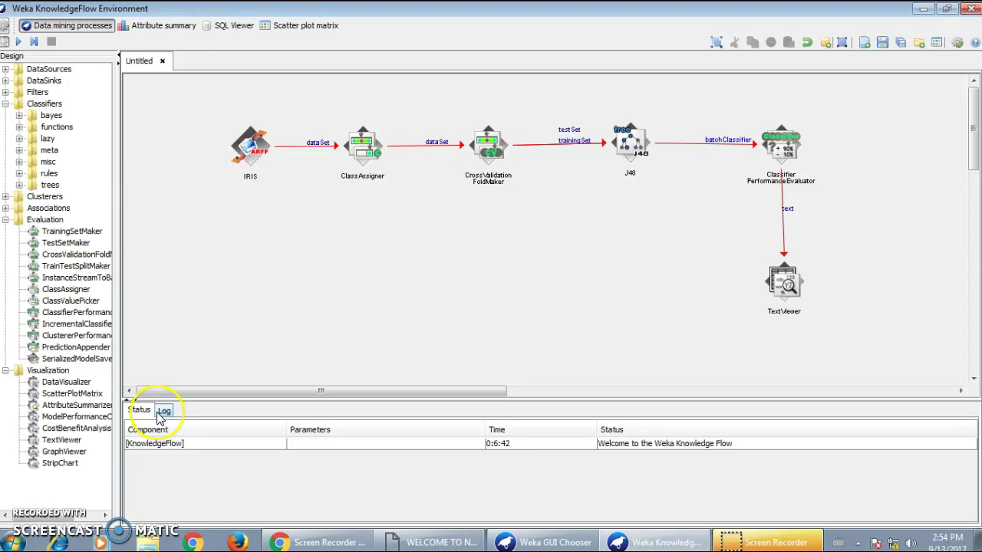
pyautogui.click(145, 412)
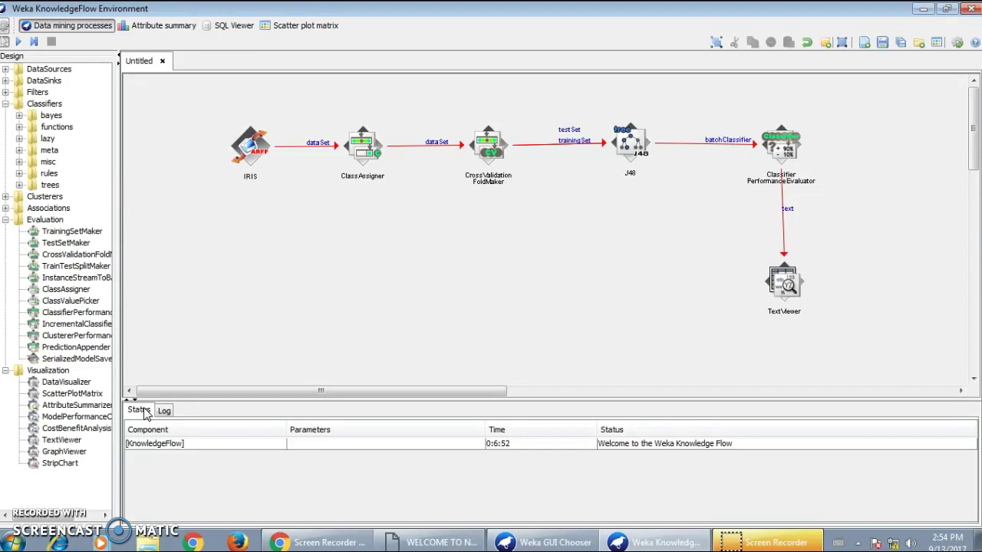
pyautogui.click(168, 411)
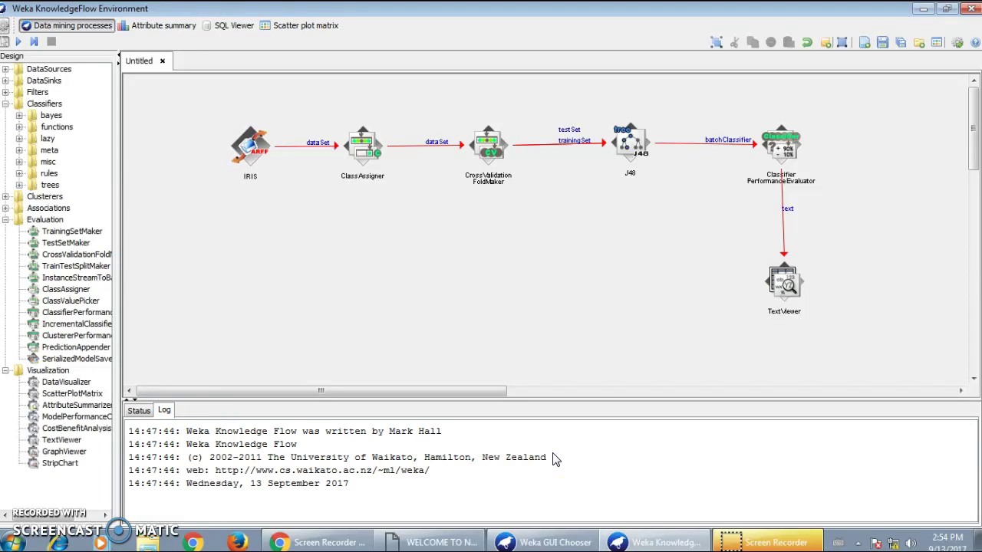
pyautogui.click(138, 410)
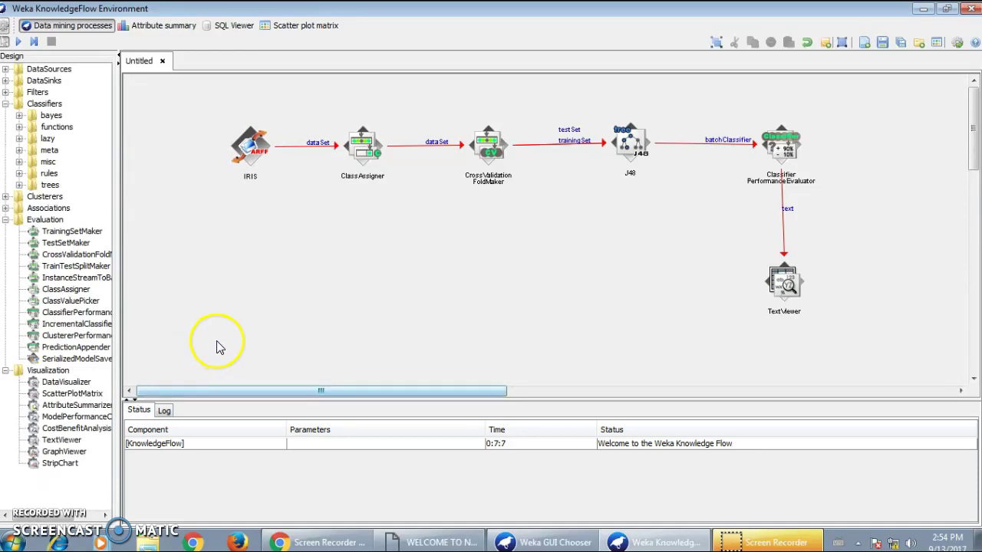
# Run the flow and show the TextViewer's J48 evaluation results in a maximized window
pyautogui.click(16, 43)
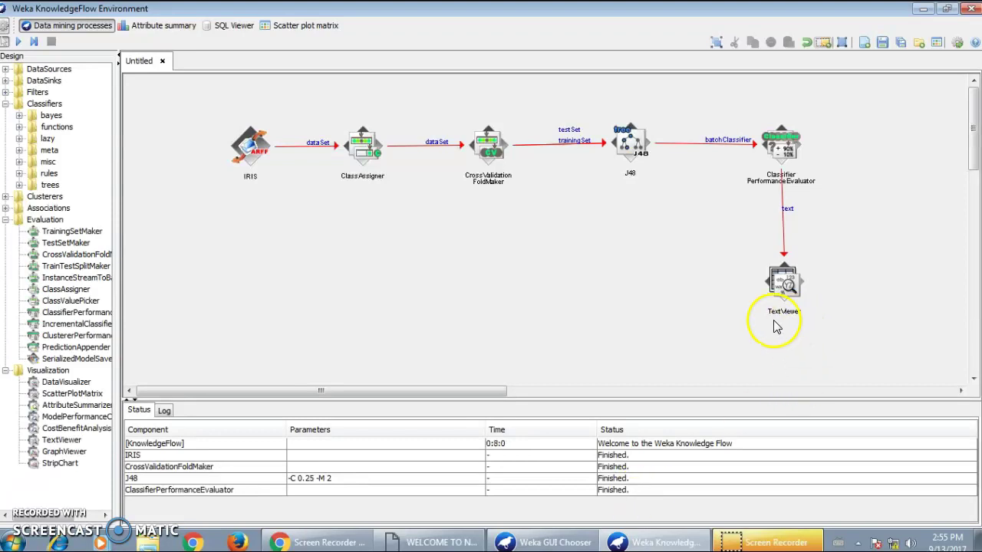
pyautogui.rightClick(778, 288)
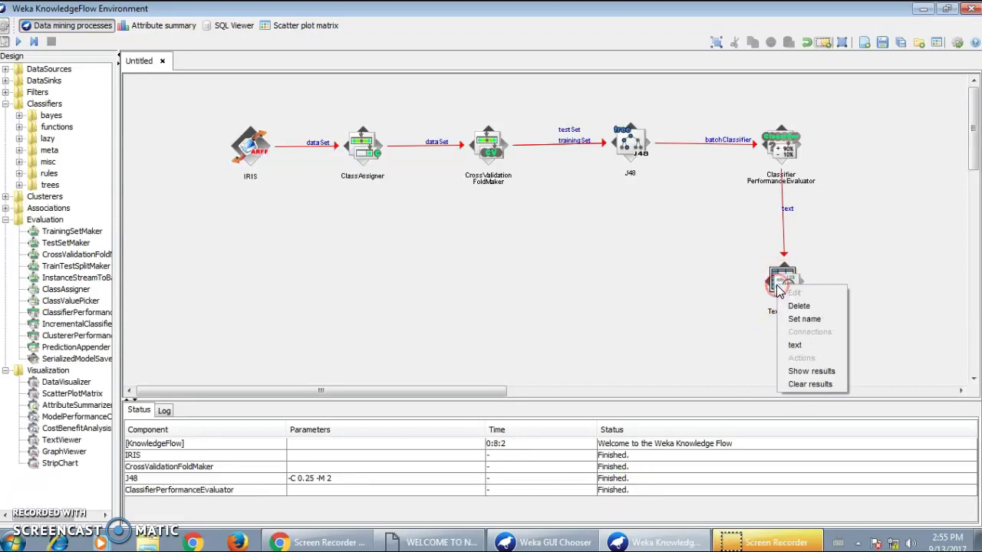
pyautogui.click(803, 371)
pyautogui.moveTo(289, 16); pyautogui.dragTo(504, 104)
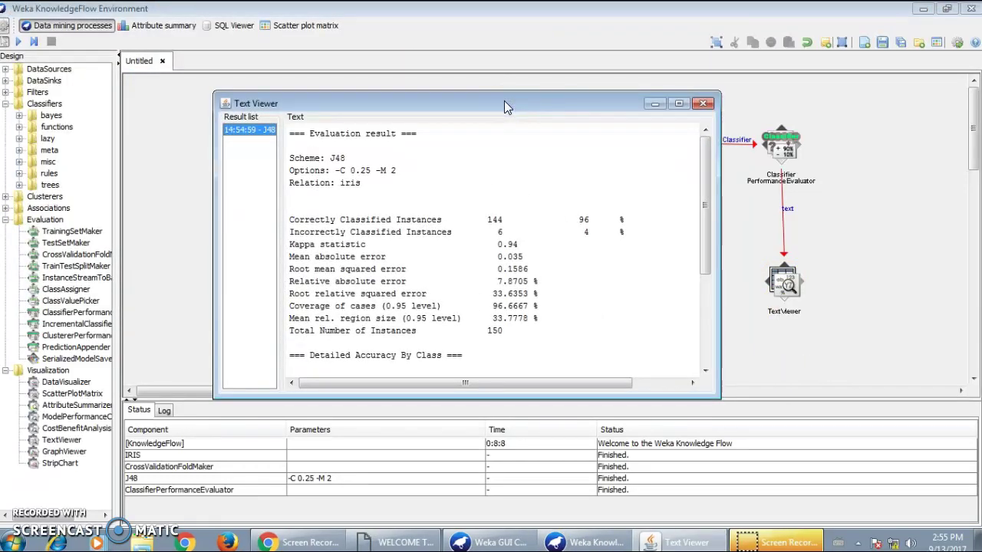
pyautogui.click(677, 104)
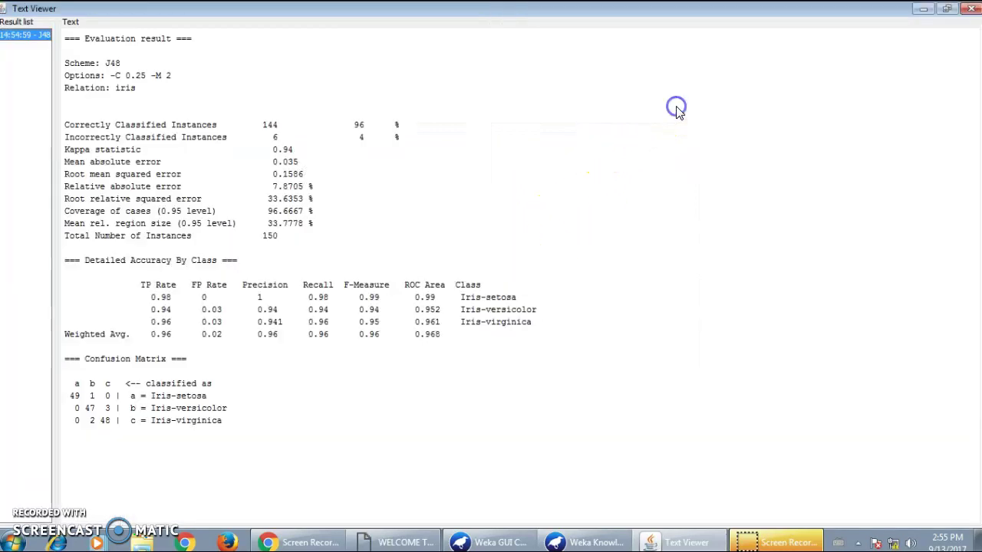